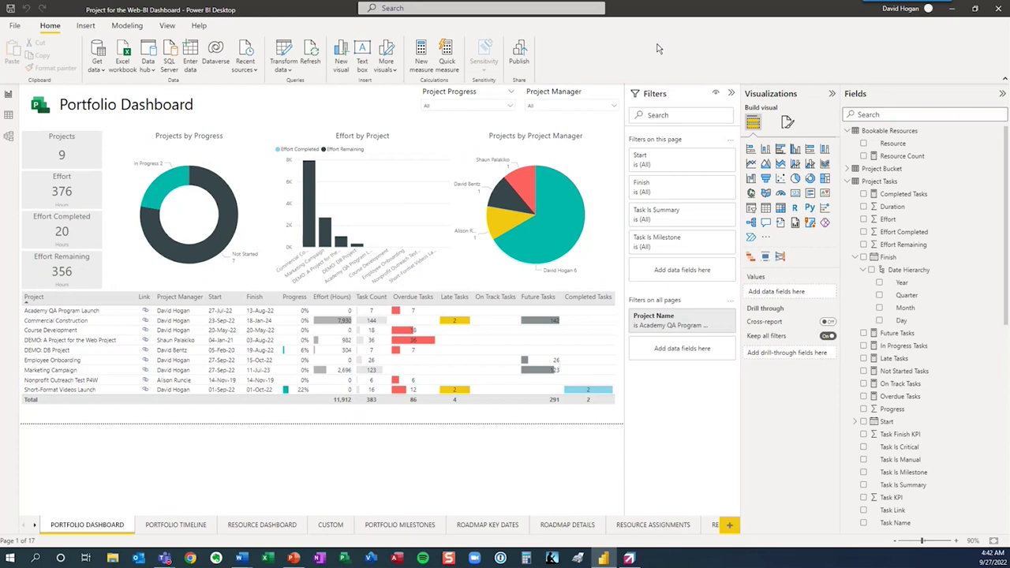
Cross-highlight the dashboard by the DEMO: DB Project, Employee Onboarding and DEMO: A Project for the Web Project table rows, and clear the selection.
click(269, 140)
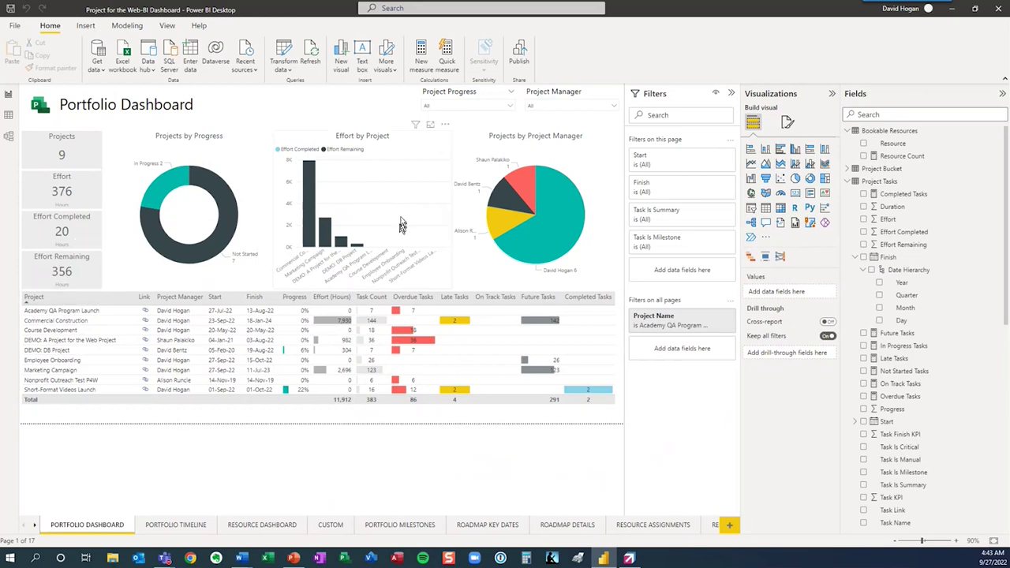
click(47, 351)
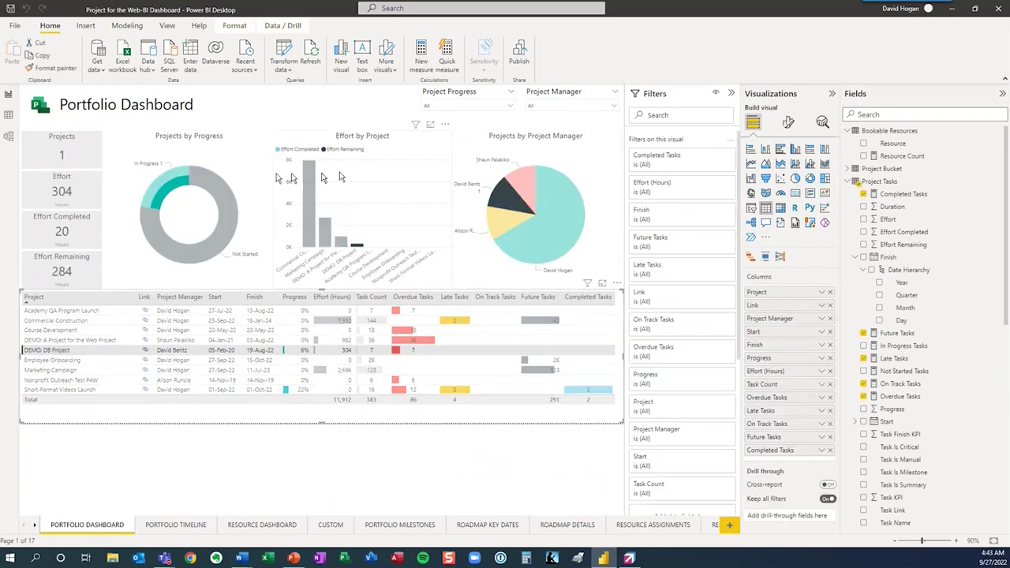
click(68, 361)
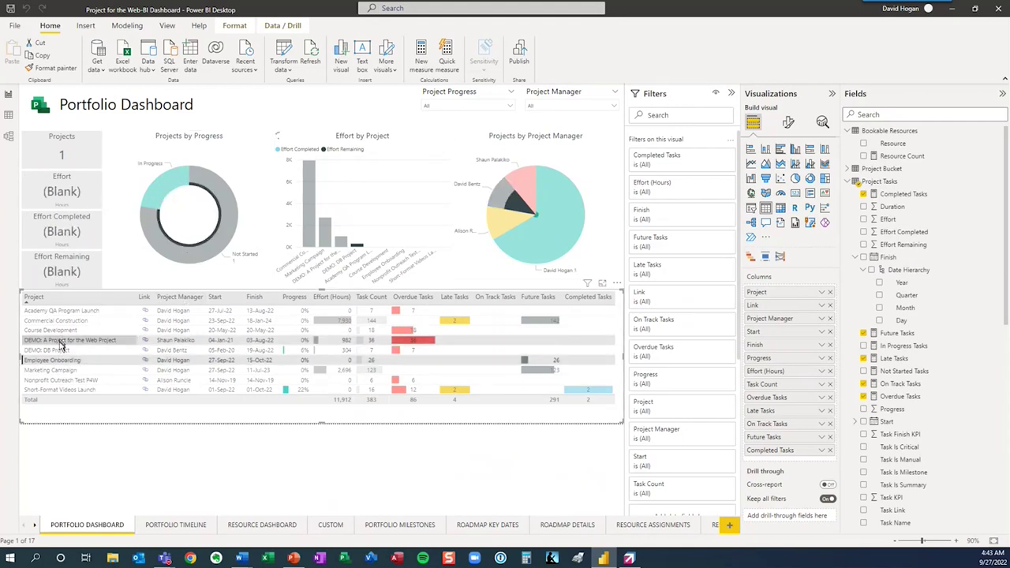
click(61, 344)
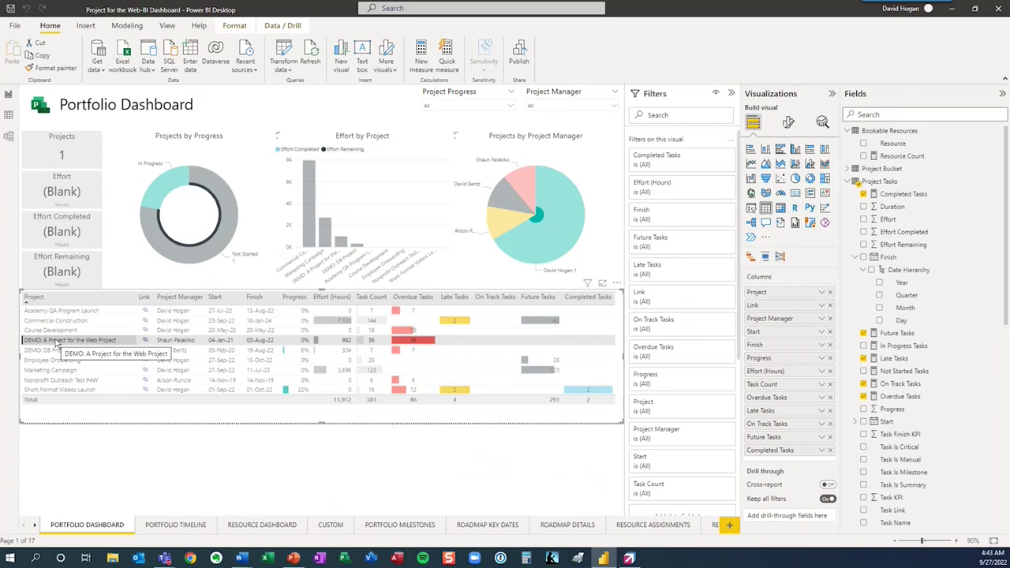
click(58, 340)
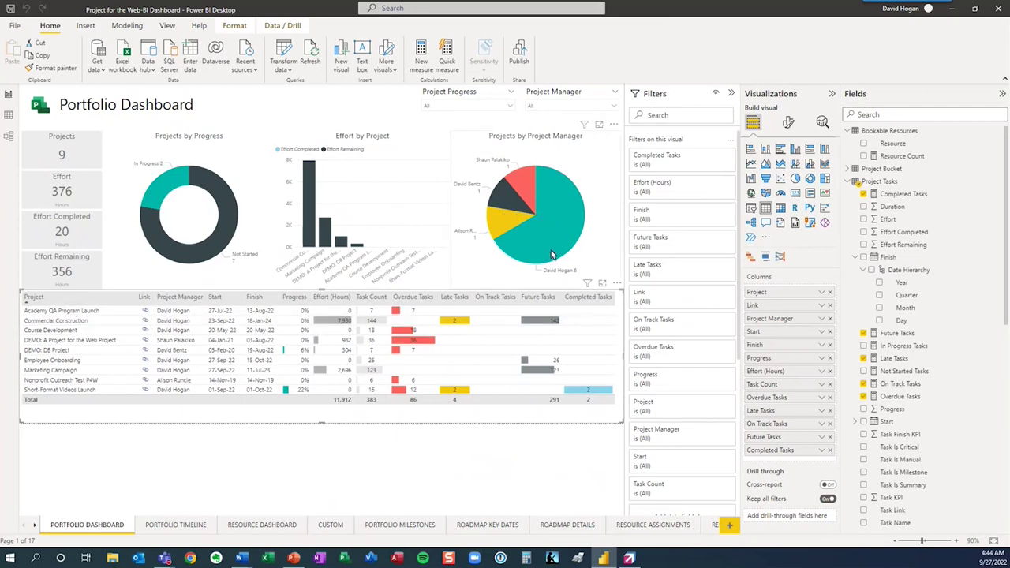
Filter the dashboard by the largest slice of the Projects by Project Manager pie chart and select the Projects card.
mouse_move(555, 218)
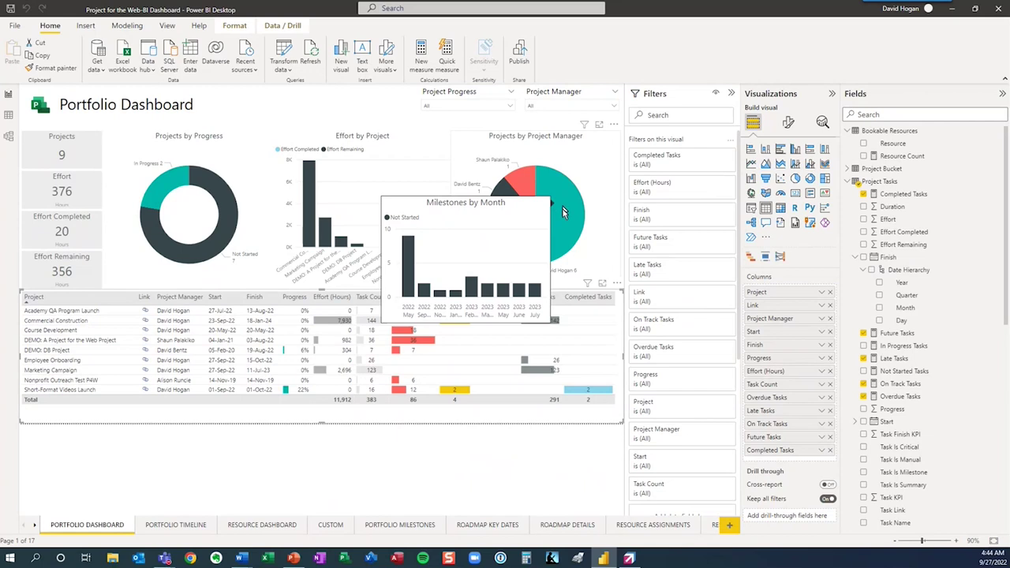
click(562, 209)
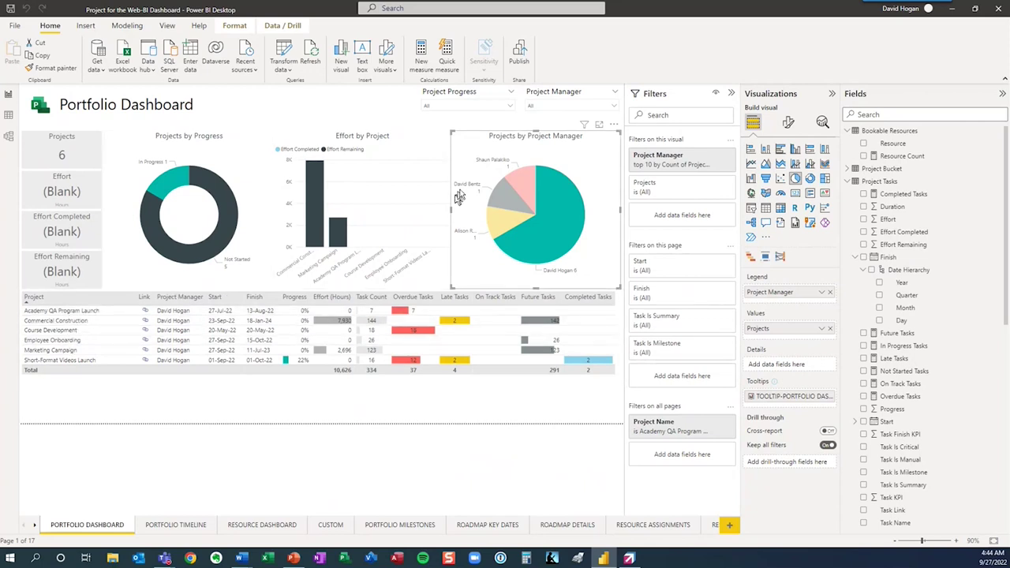
click(99, 147)
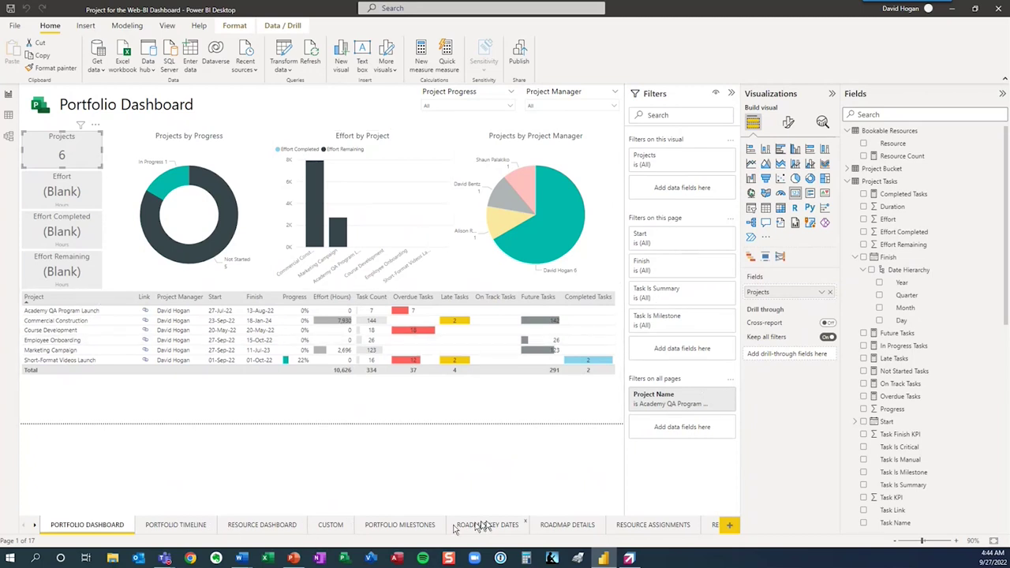
Examine the project list in the all-pages Project Name filter, clearing the pie chart selection and collapsing the filter card.
click(705, 396)
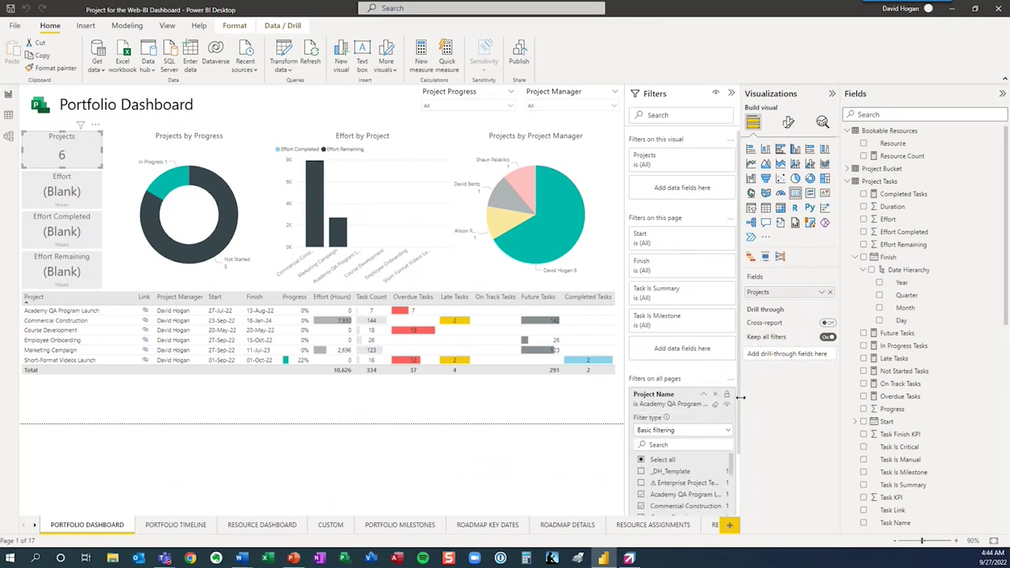
scroll(731, 478, down, 2)
scroll(731, 477, down, 3)
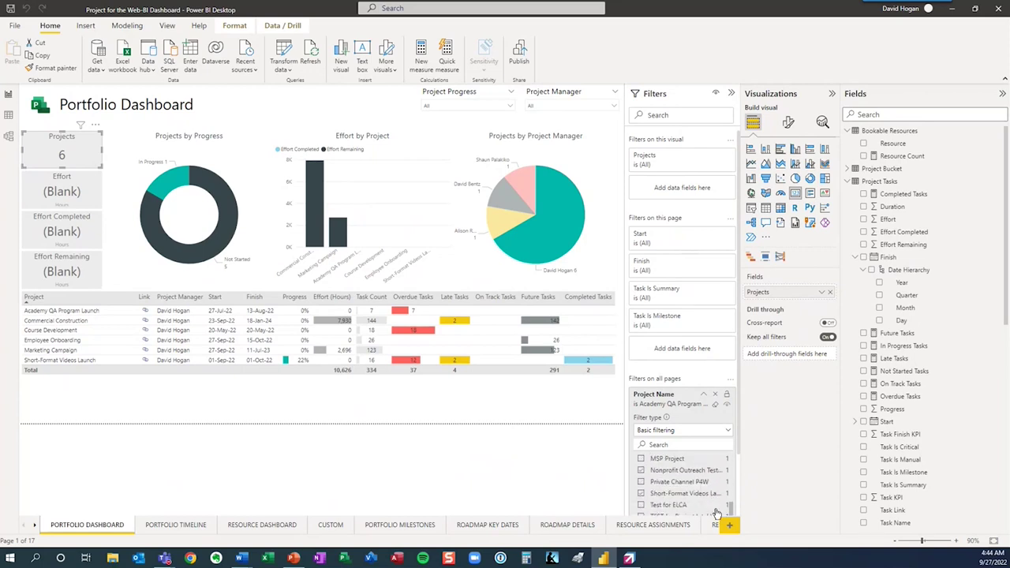
scroll(718, 489, up, 5)
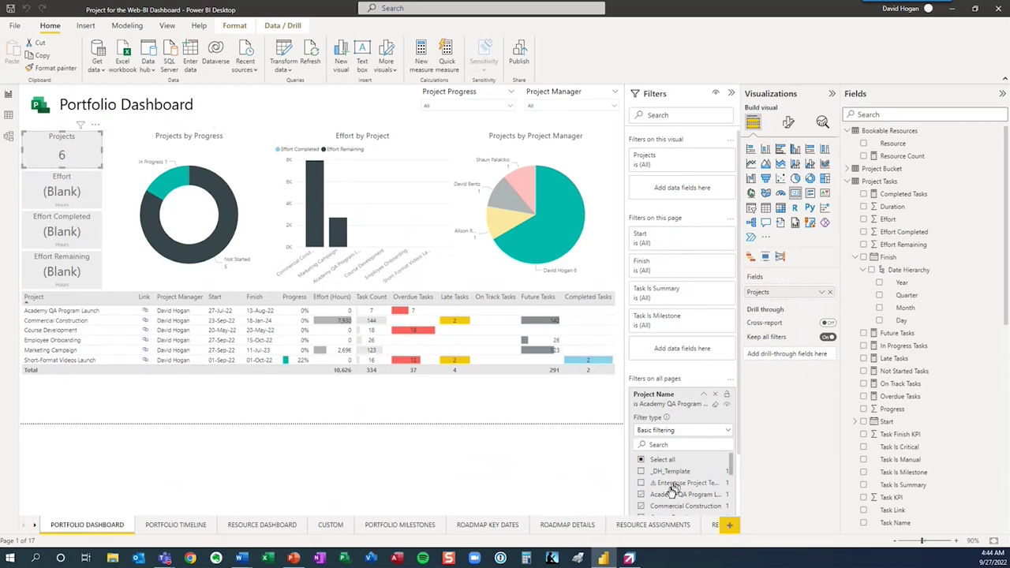
mouse_move(742, 451)
mouse_down()
mouse_move(748, 507)
mouse_move(742, 439)
mouse_up()
click(520, 185)
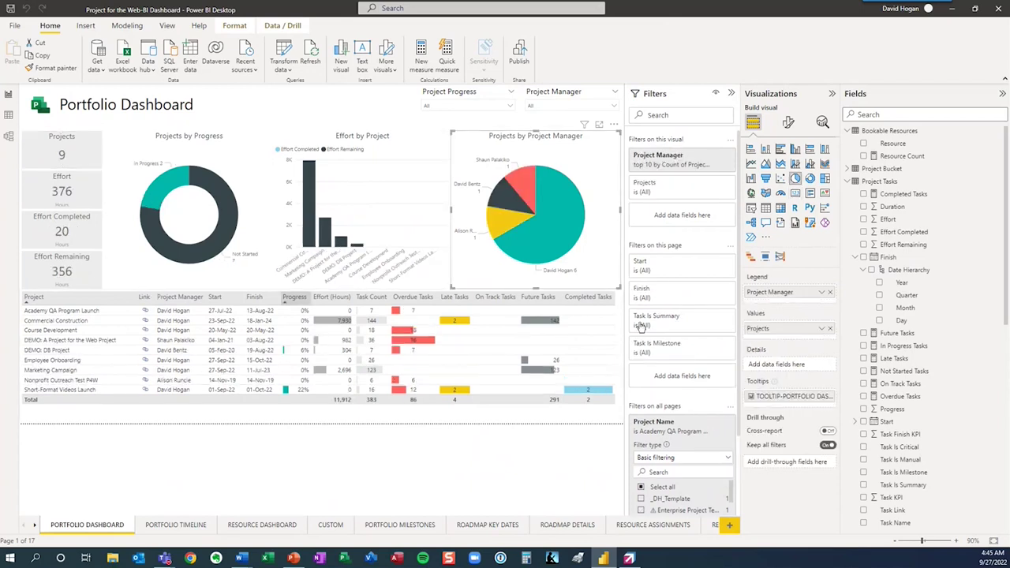
click(705, 425)
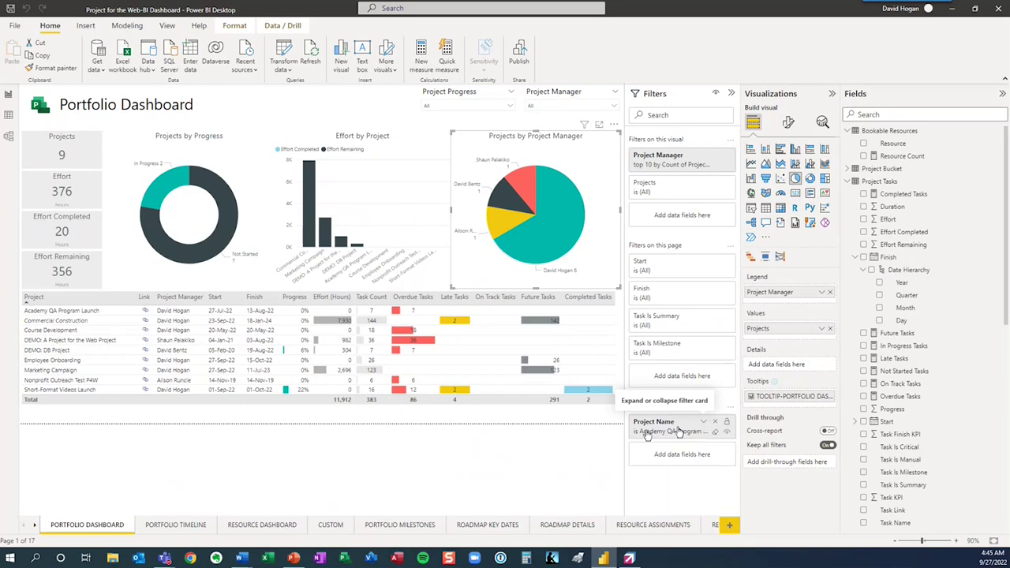
View the Portfolio Timeline, Resource Dashboard and Custom report pages, and browse the available Project Tasks fields.
click(175, 525)
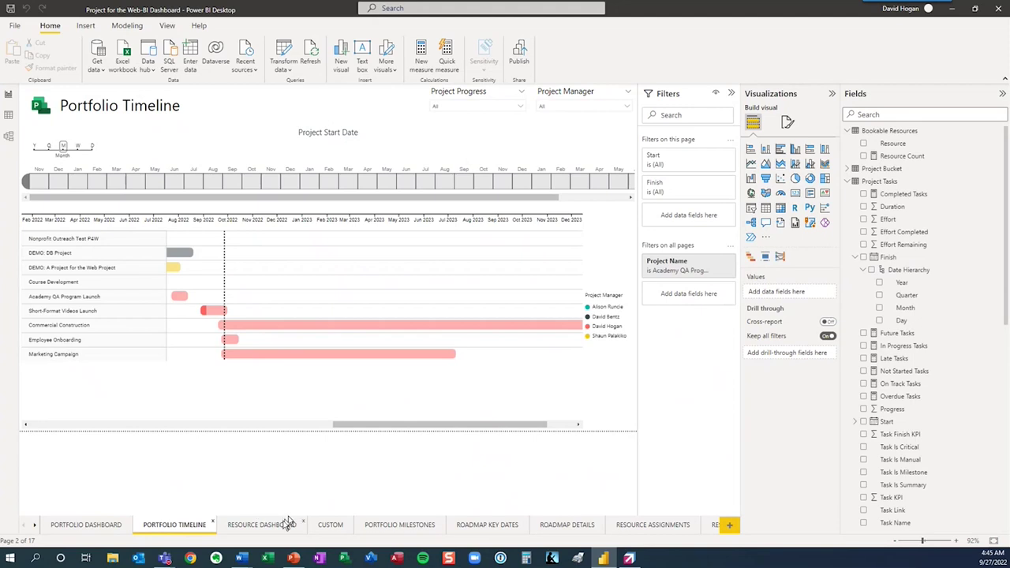
click(263, 525)
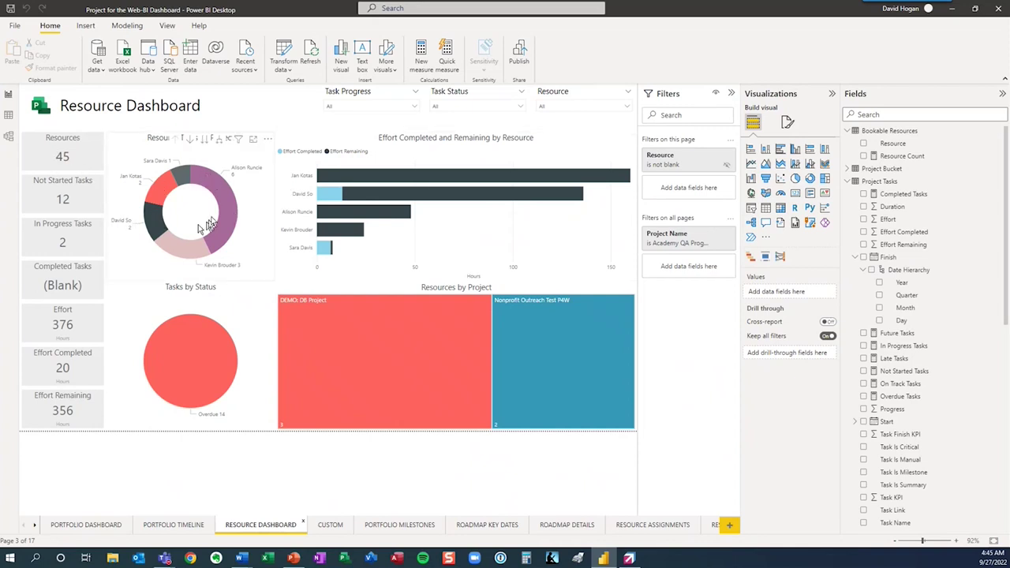
click(331, 529)
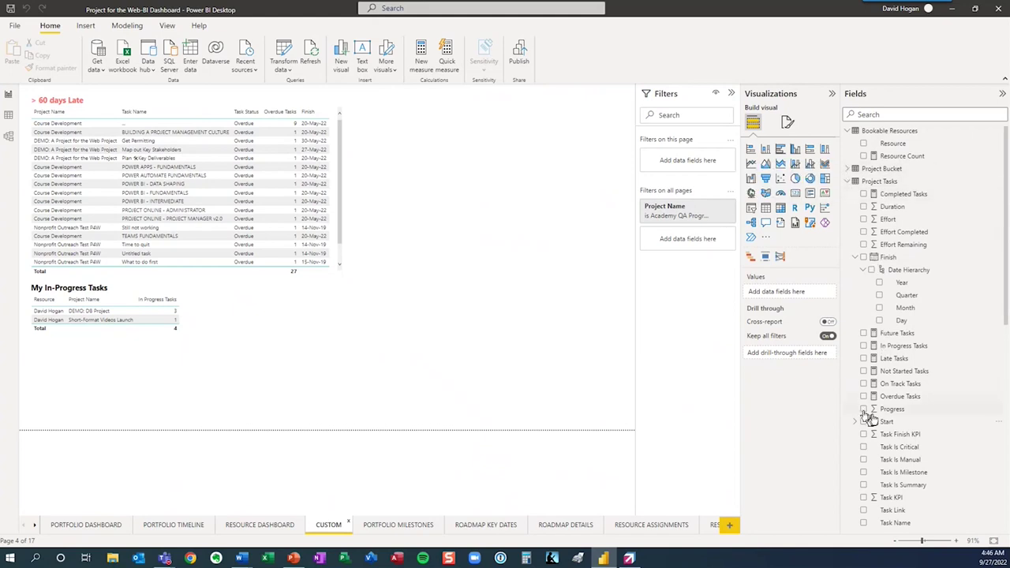
drag(1001, 320, 1004, 372)
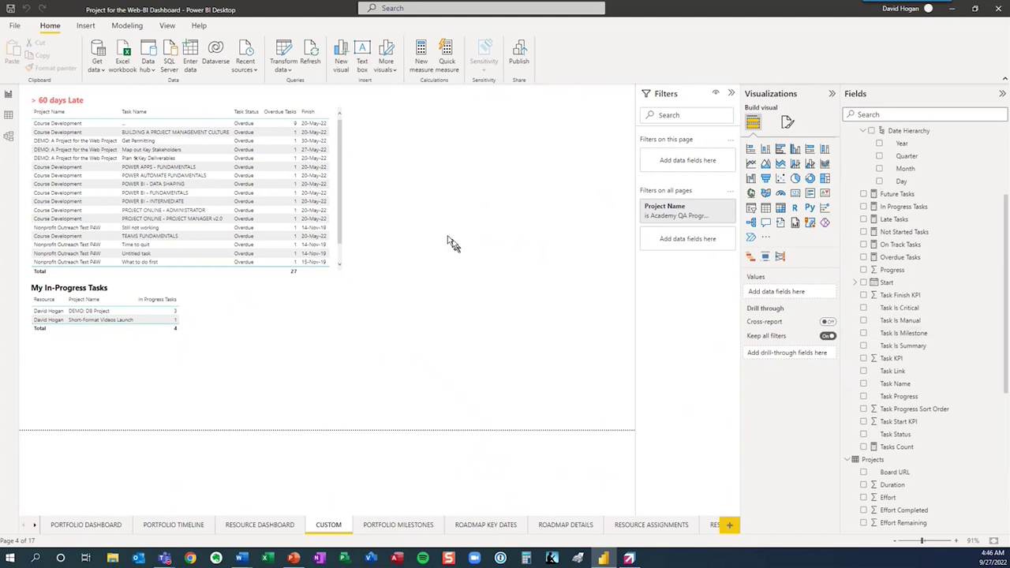
Select the 60 days Late table on the Custom page and inspect its visual-level Finish and Task Status filters.
click(276, 260)
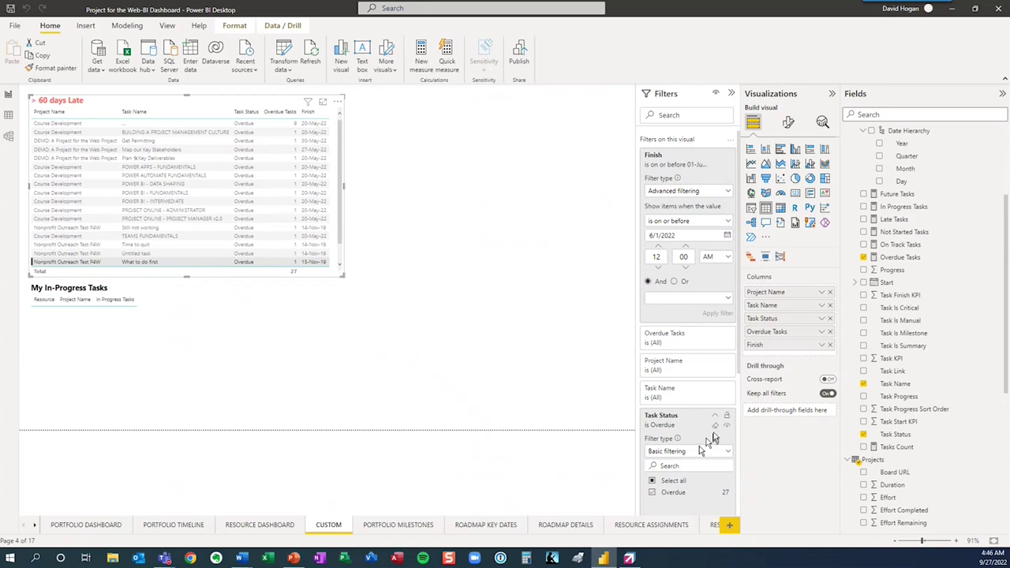
scroll(741, 369, down, 4)
scroll(741, 435, up, 4)
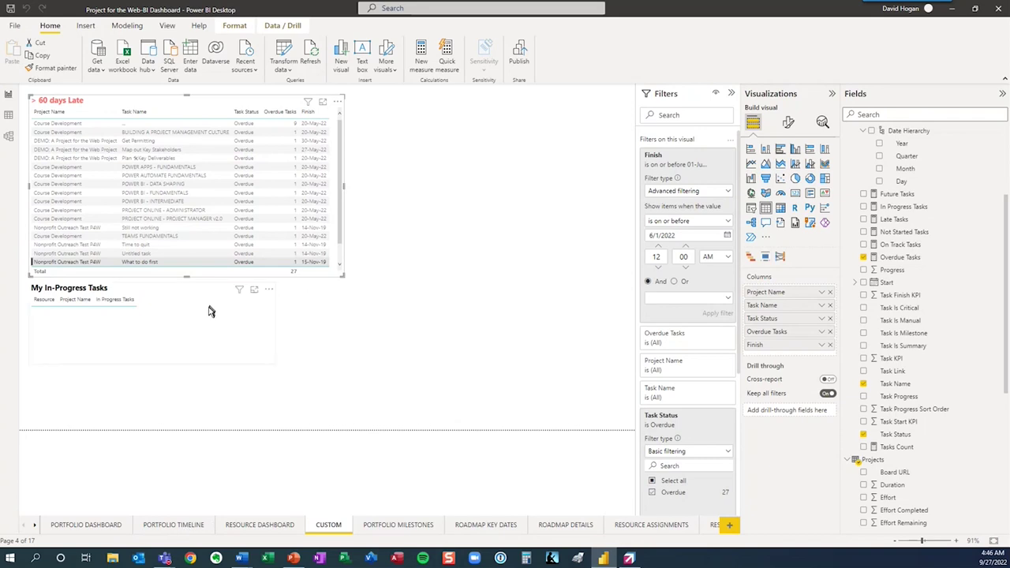
Add Task Name and Finish columns to the My In-Progress Tasks table, showing Finish as a plain date instead of a date hierarchy.
click(146, 293)
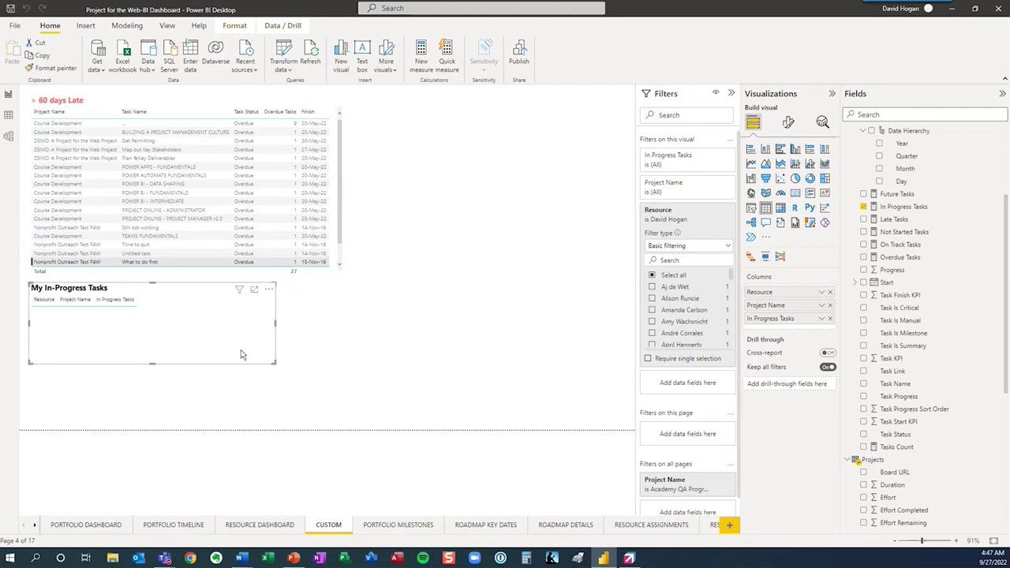
click(190, 341)
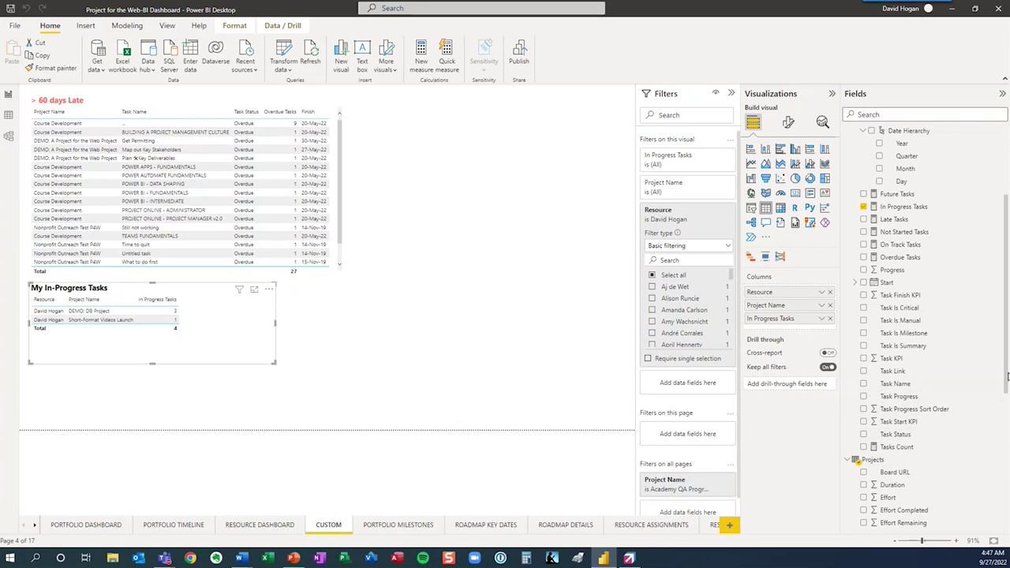
mouse_move(1006, 377)
mouse_down()
mouse_move(1006, 431)
mouse_move(1005, 388)
mouse_up()
click(865, 426)
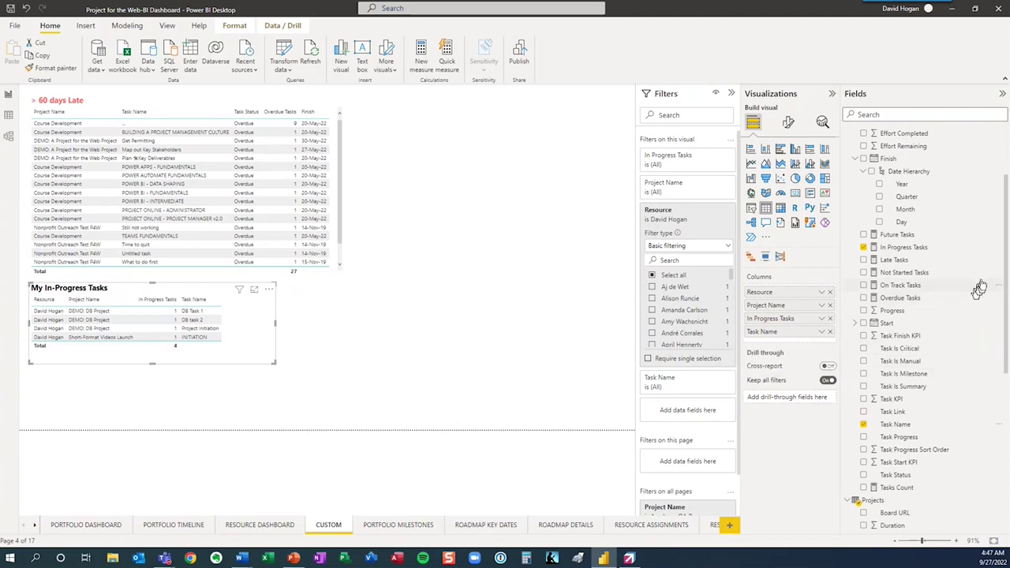
click(865, 159)
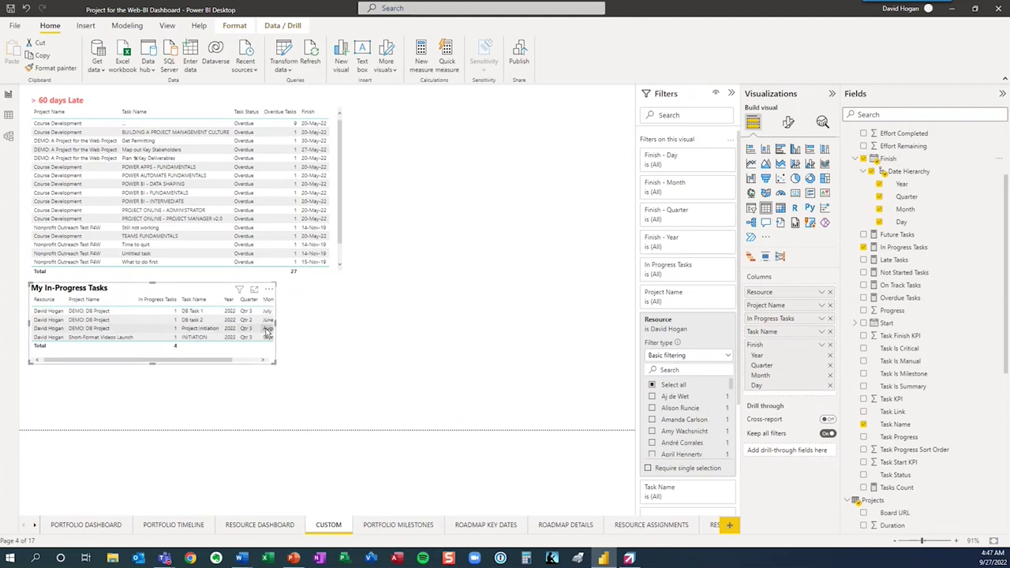
click(821, 346)
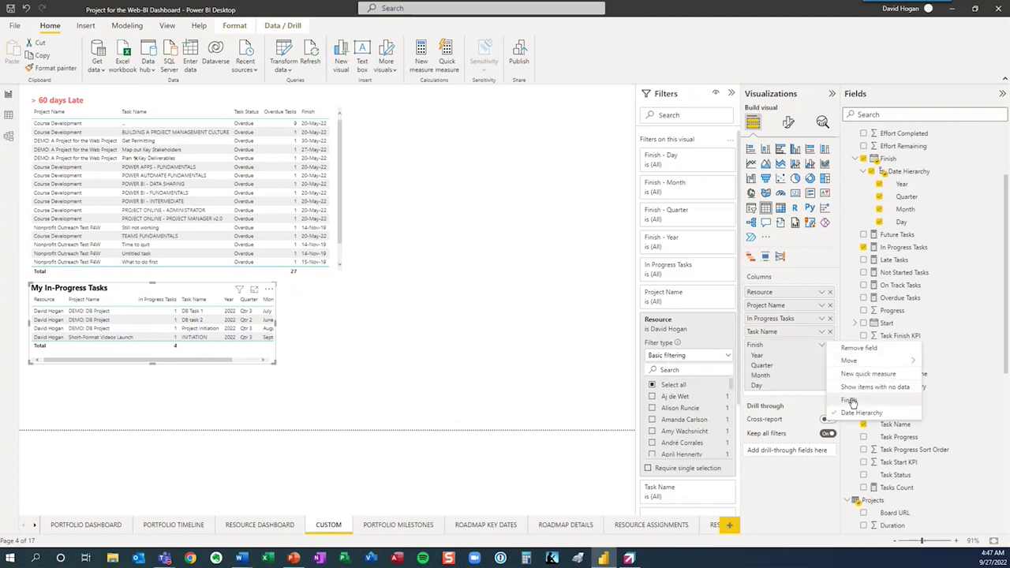
click(849, 400)
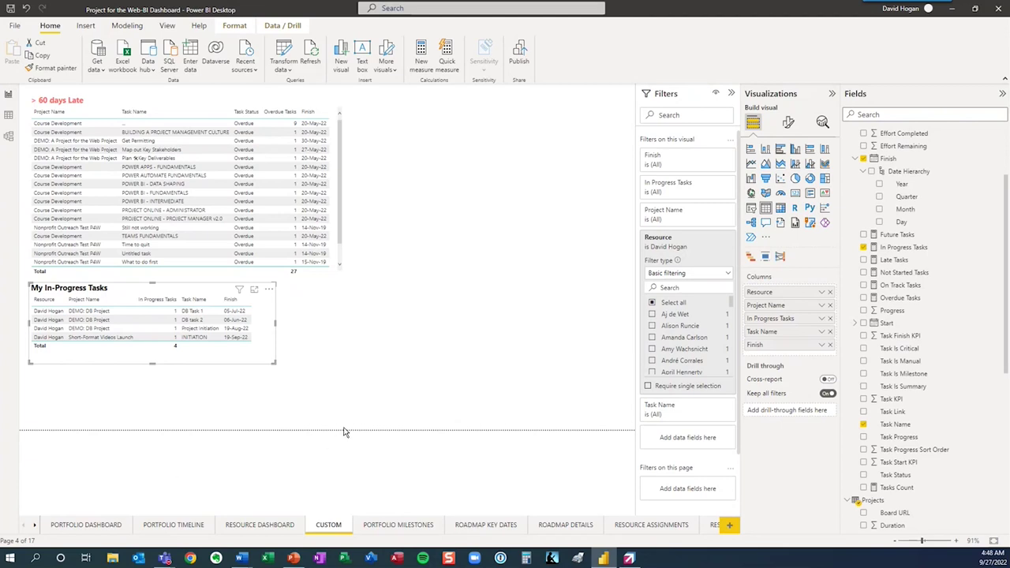
Search the Power BI visuals gallery for sankey and close the gallery.
click(316, 559)
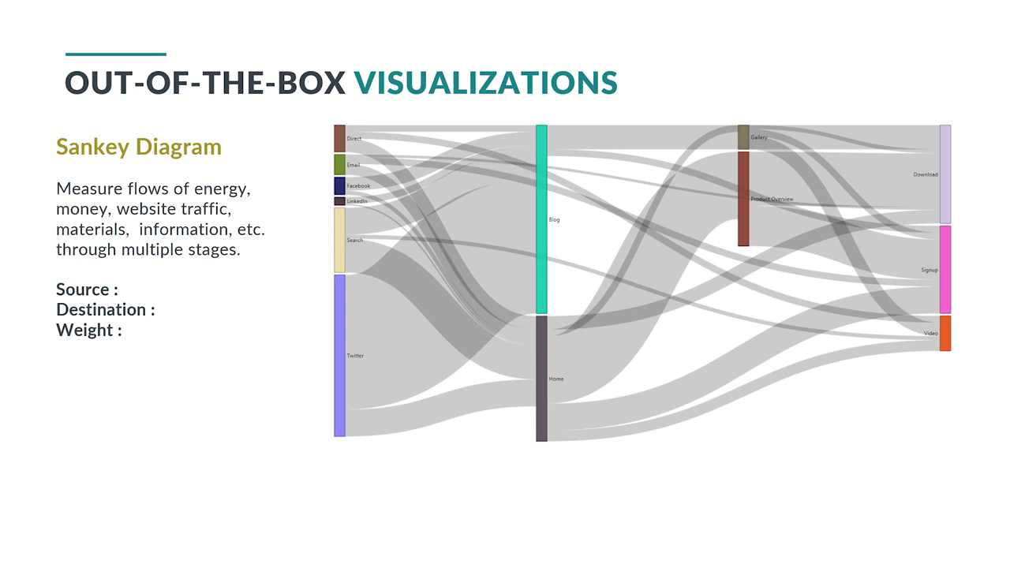
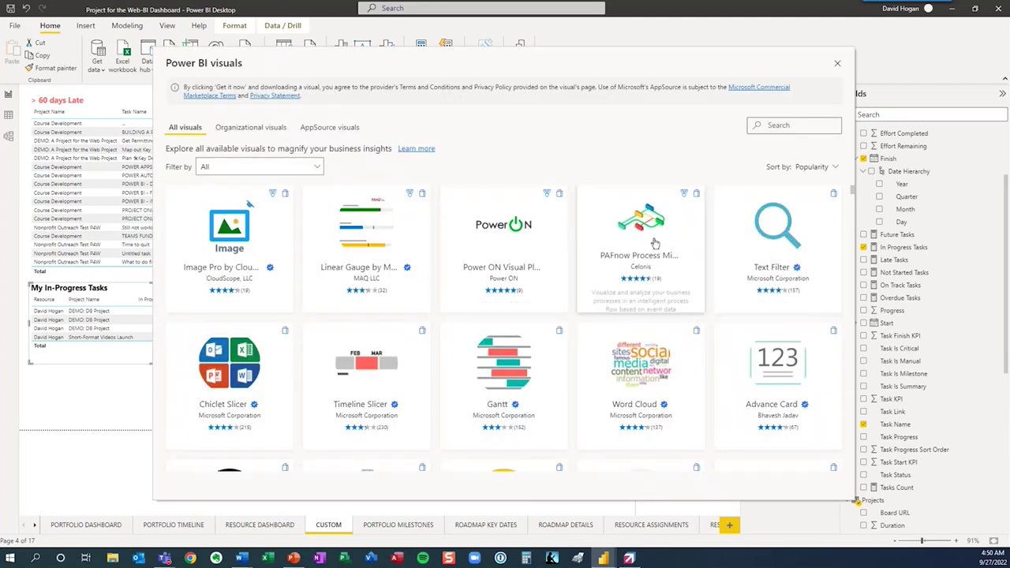
click(770, 125)
text(sankey)
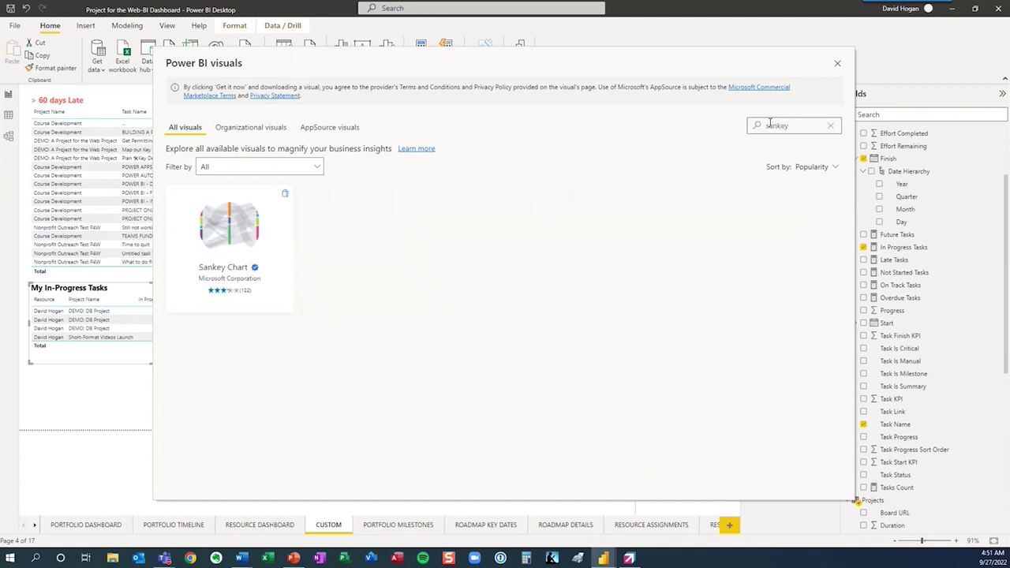
double_click(779, 126)
click(839, 66)
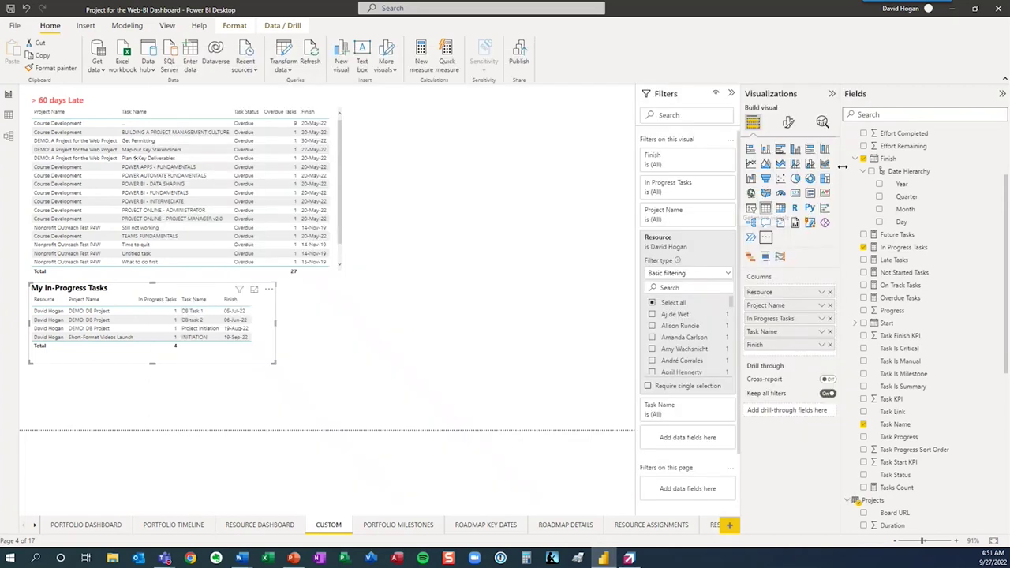
Convert the My In-Progress Tasks table to a Sankey chart, and undo the small move of the visual.
click(780, 258)
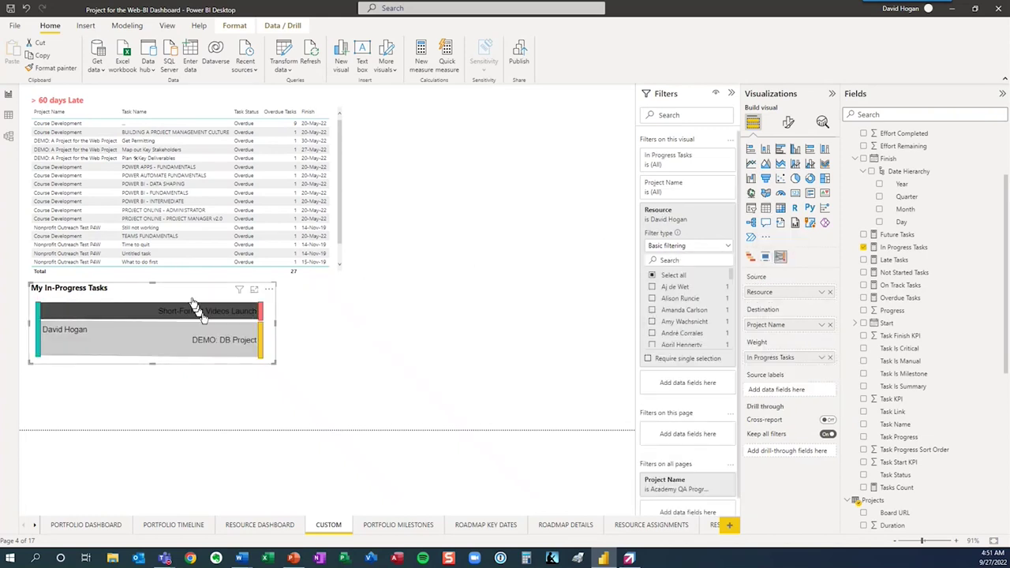
drag(190, 292, 210, 301)
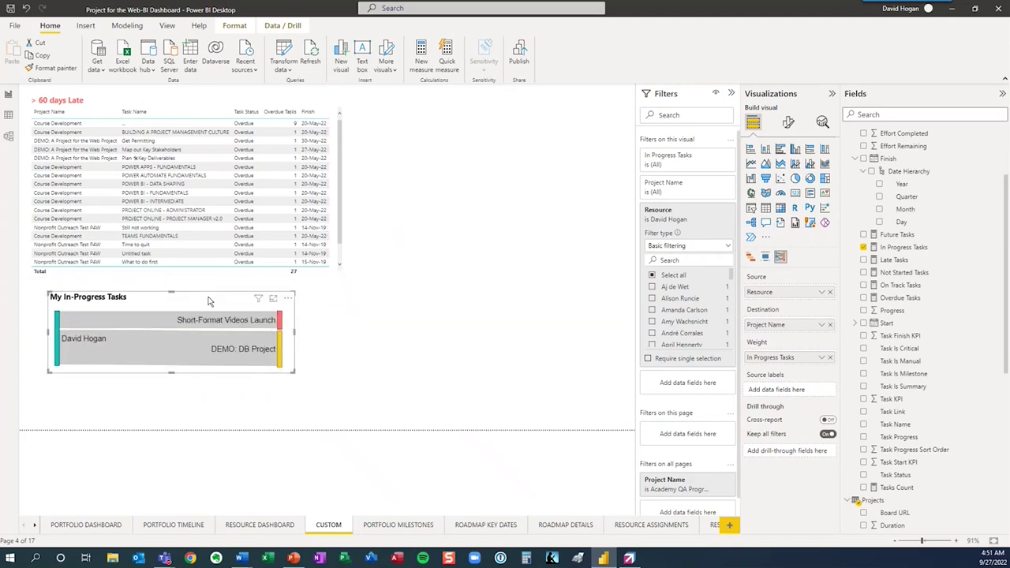
key(ctrl+z)
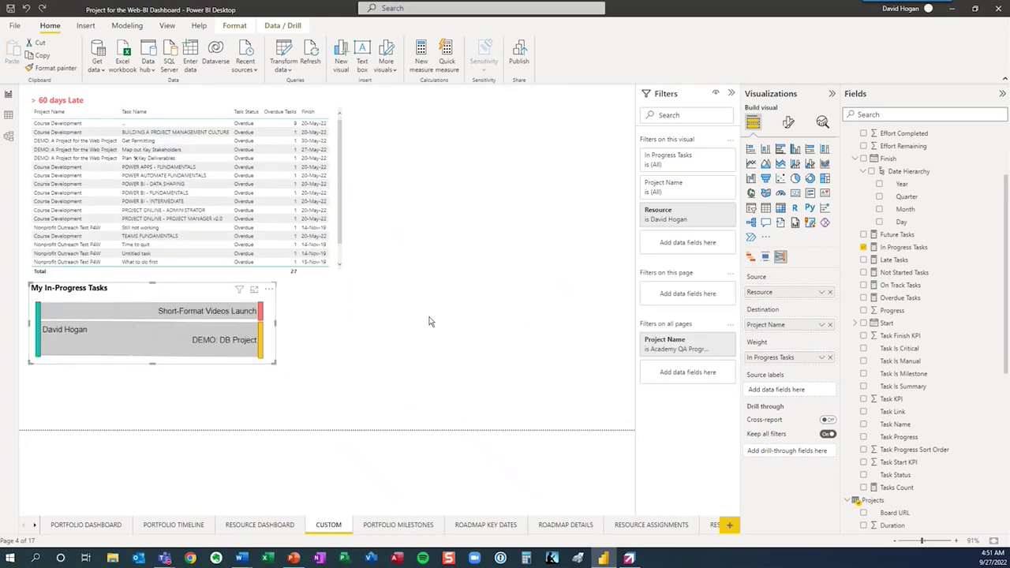
Add a new empty Sankey chart, place it beside the 60 days Late table and enlarge it to about the table's height.
click(485, 284)
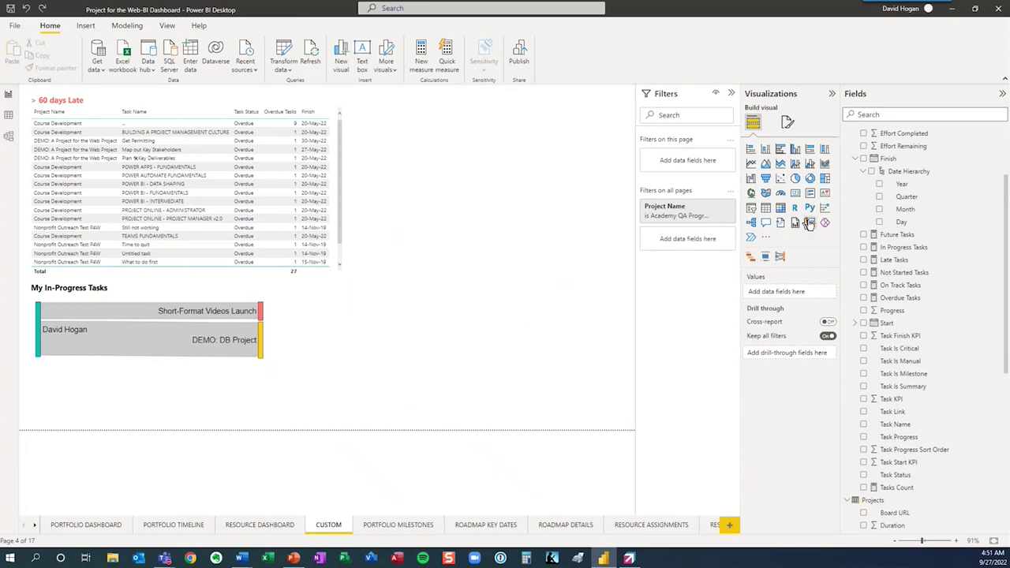
click(781, 257)
drag(446, 290, 510, 119)
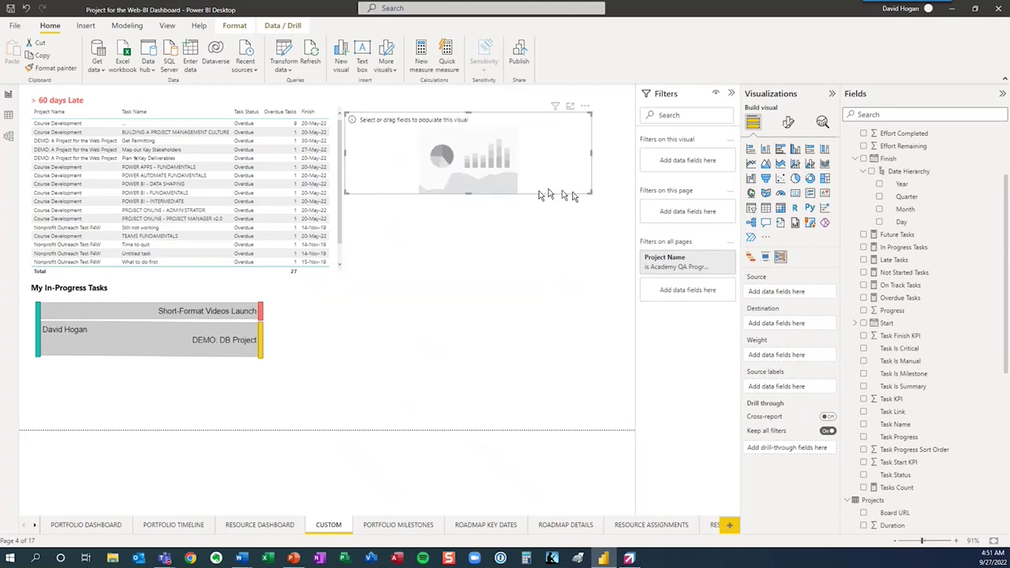
drag(592, 195, 620, 273)
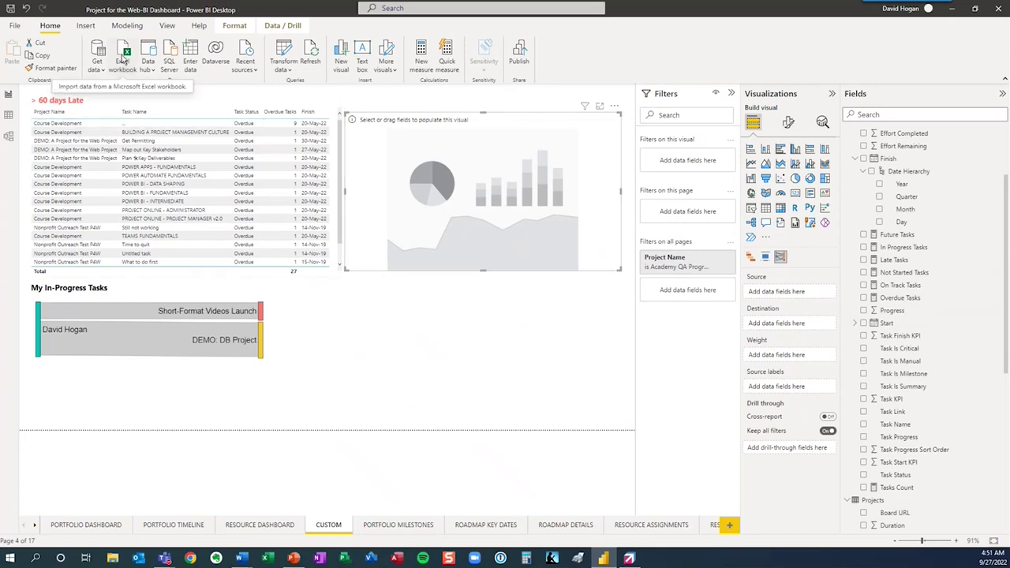
Import the CO Data sheet from the Sankey_Change Orders Excel workbook on the Desktop into the report.
click(124, 52)
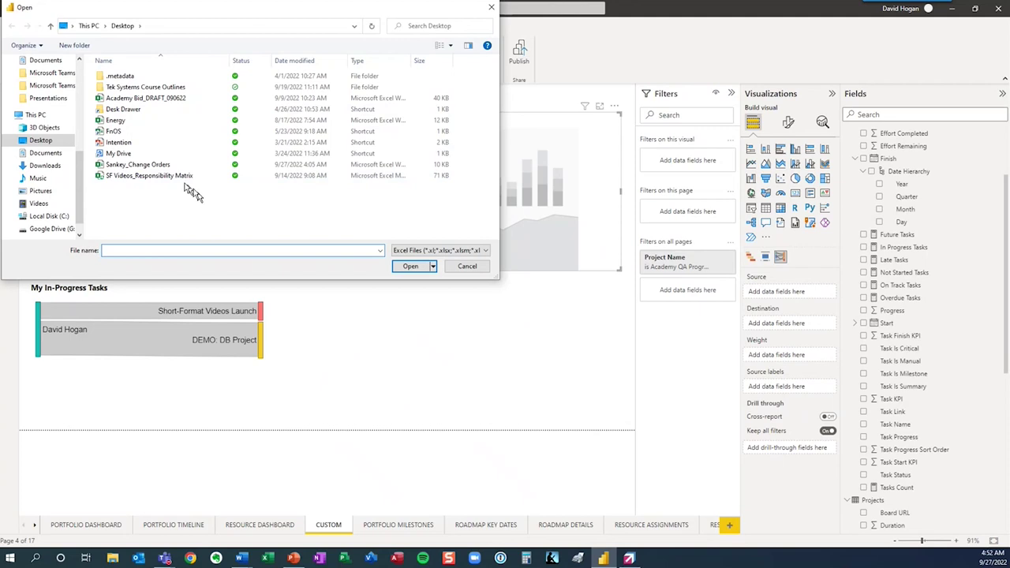
click(149, 165)
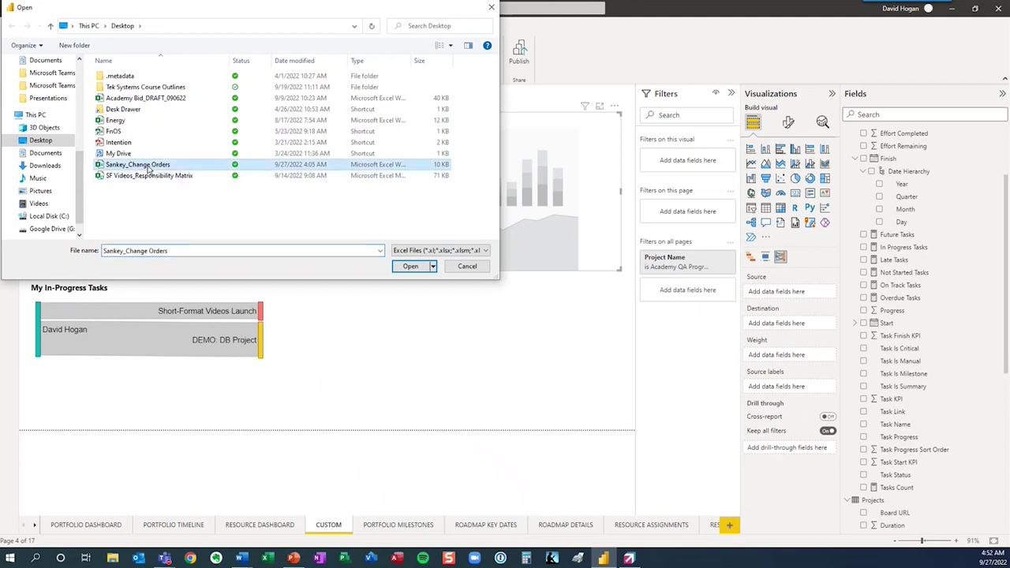
click(411, 267)
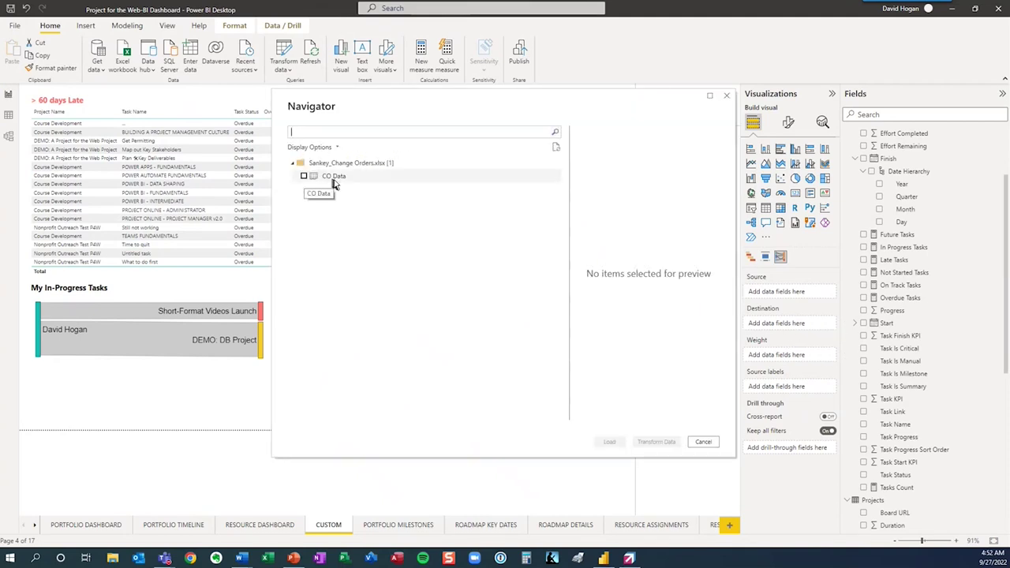
click(305, 177)
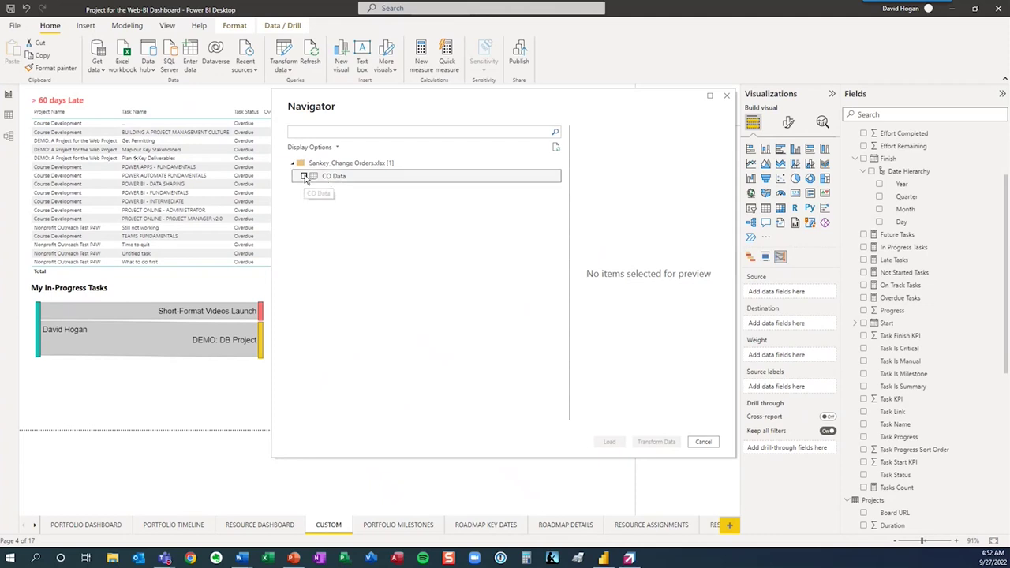
click(610, 443)
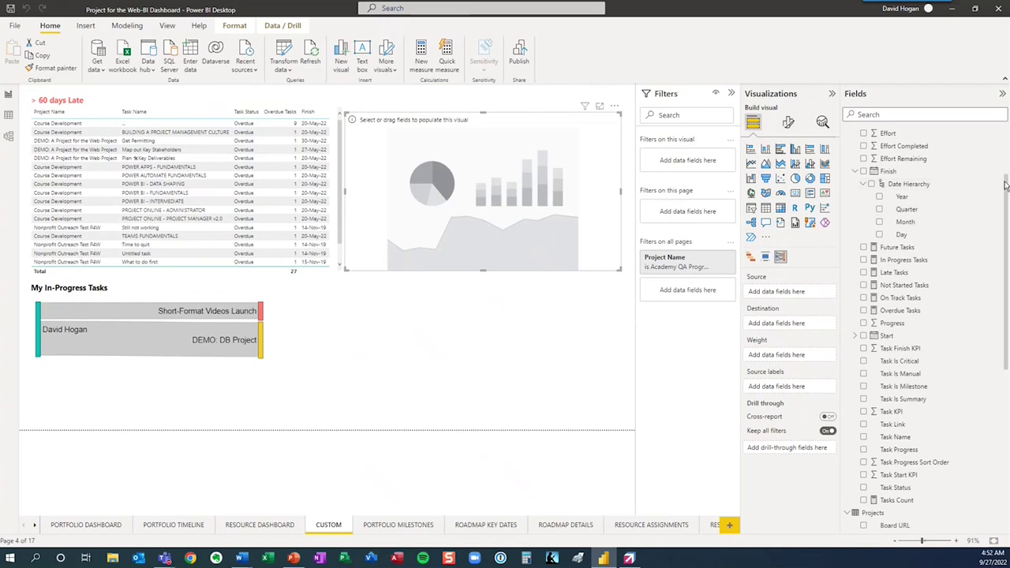
Populate the empty Sankey chart from CO Data with Month as source, Change Order Status as destination and CO Qty as weight.
scroll(1007, 133, down, 1)
scroll(1008, 128, up, 6)
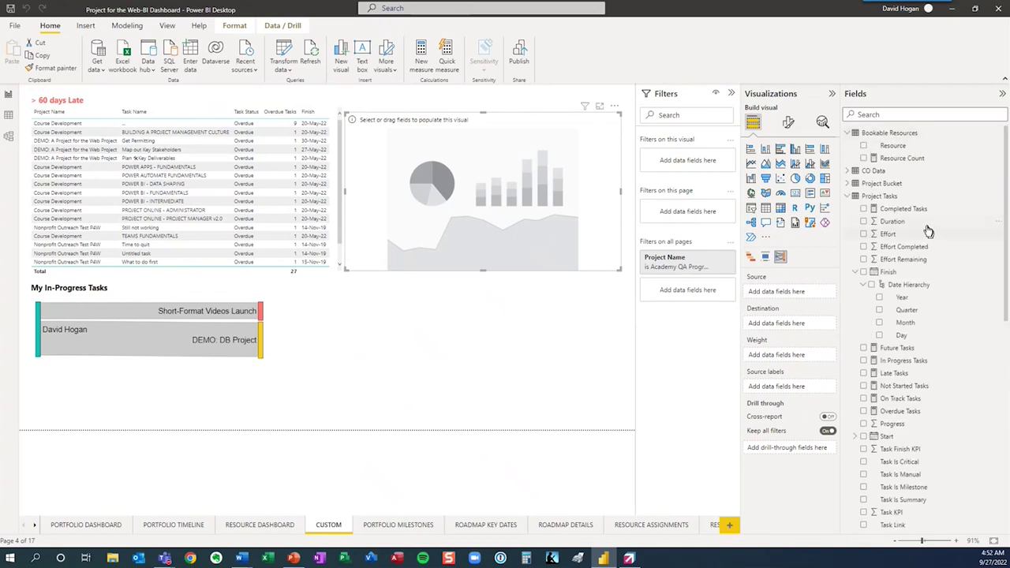
click(849, 173)
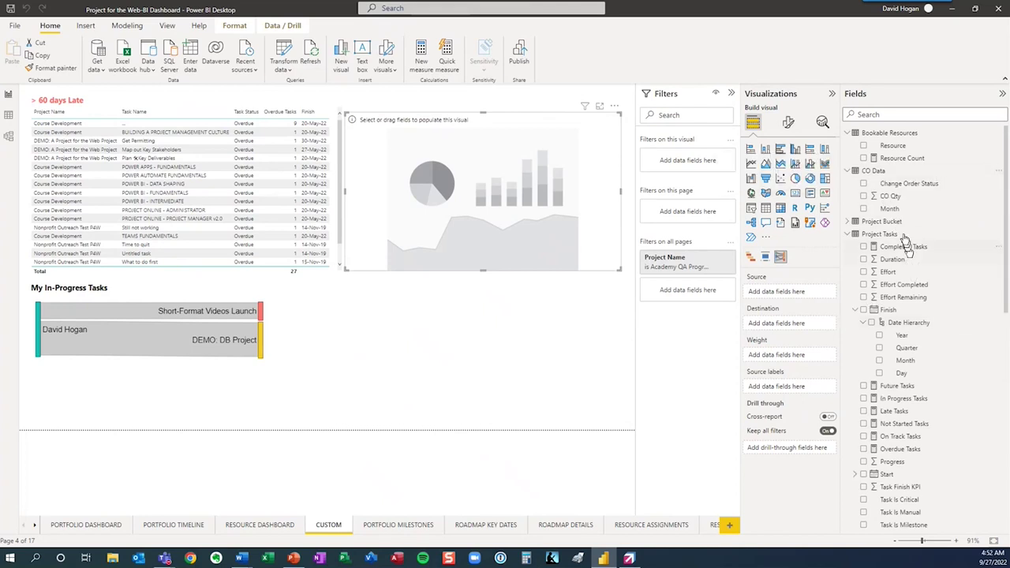
drag(888, 210, 800, 296)
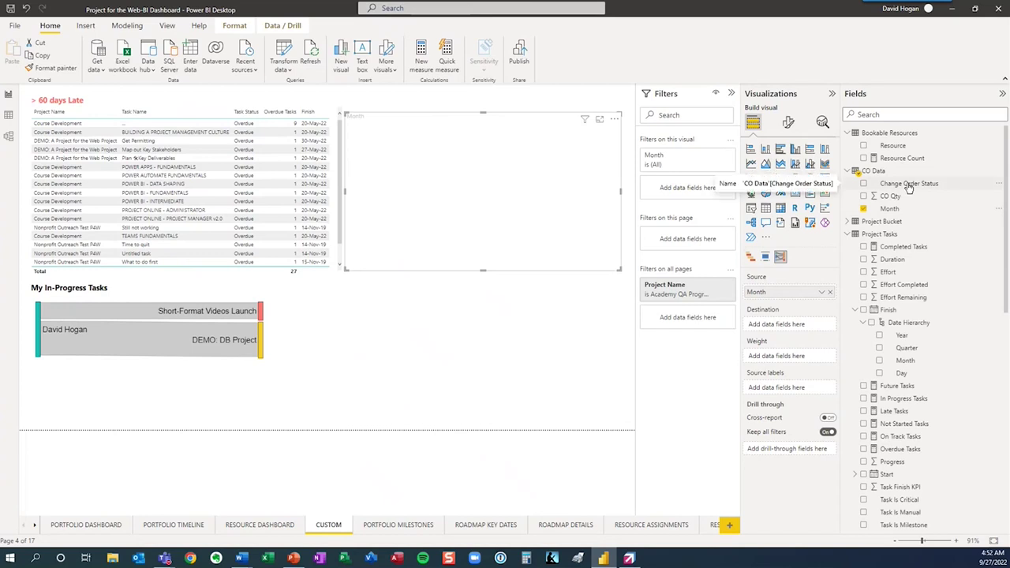
drag(908, 186, 796, 326)
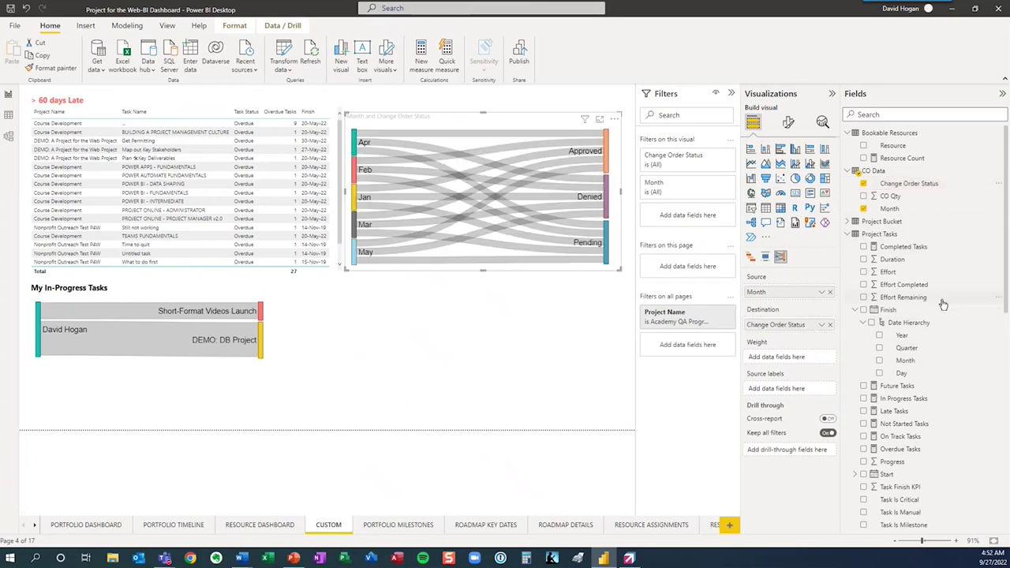
drag(890, 198, 785, 362)
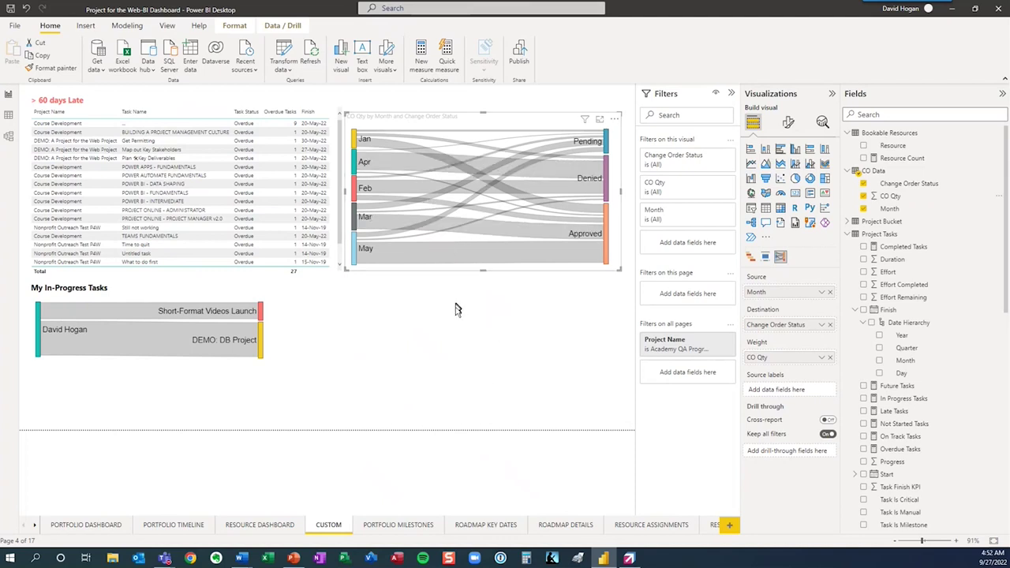
Highlight the Jan and May flows in the change order Sankey chart to examine them, and switch to the PowerPoint presentation.
click(355, 139)
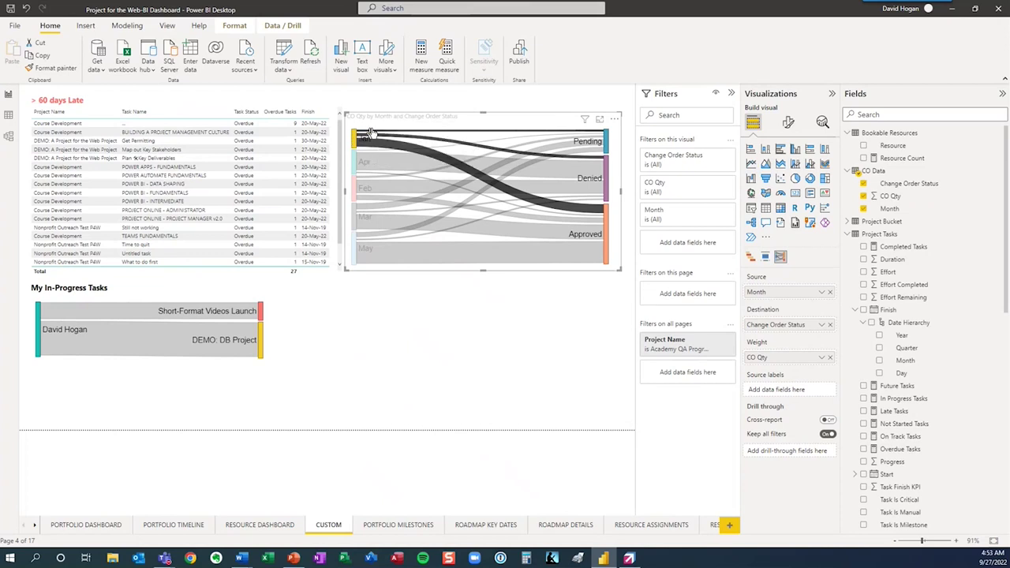
mouse_move(373, 137)
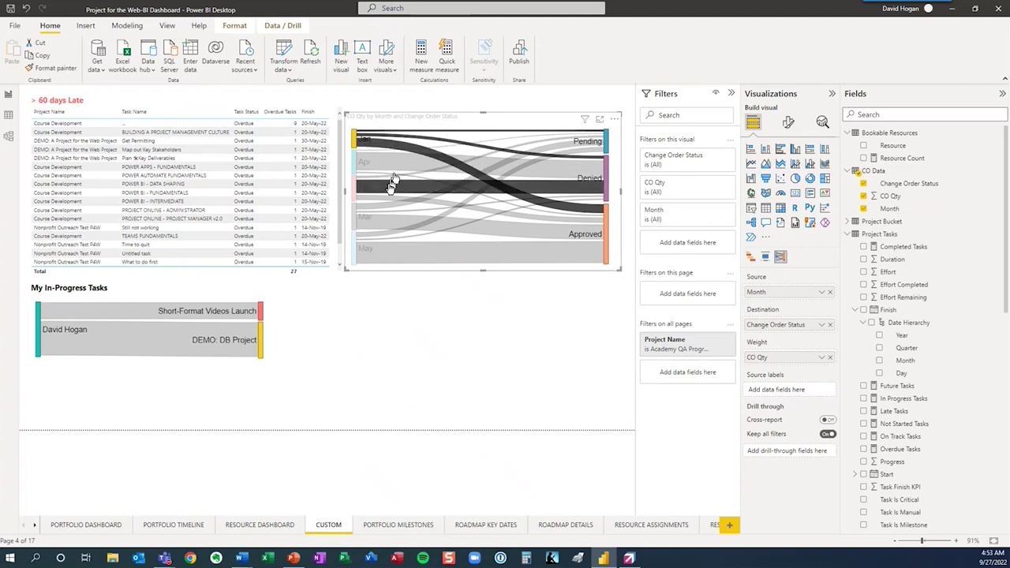
click(356, 251)
mouse_move(542, 253)
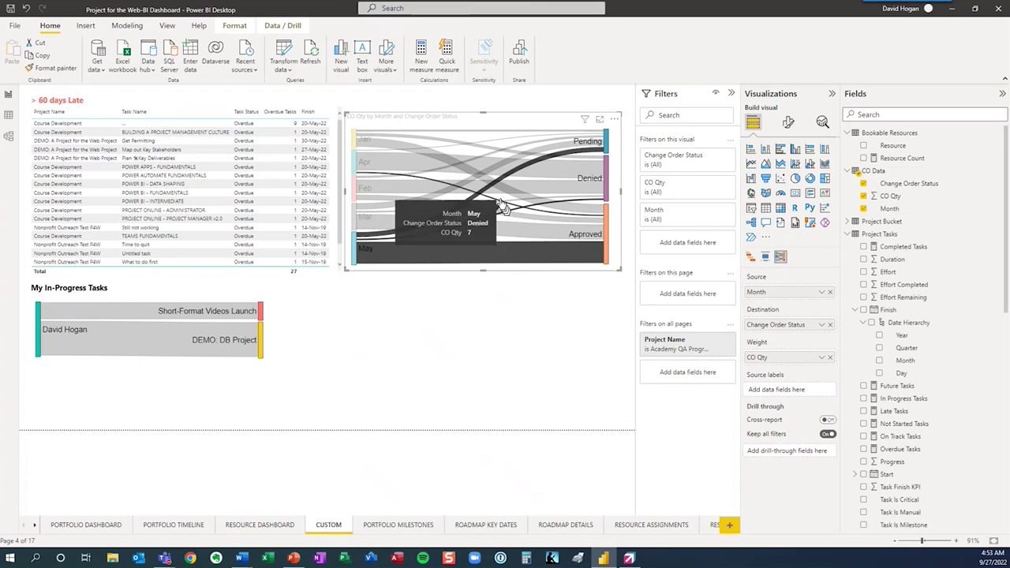
mouse_move(493, 188)
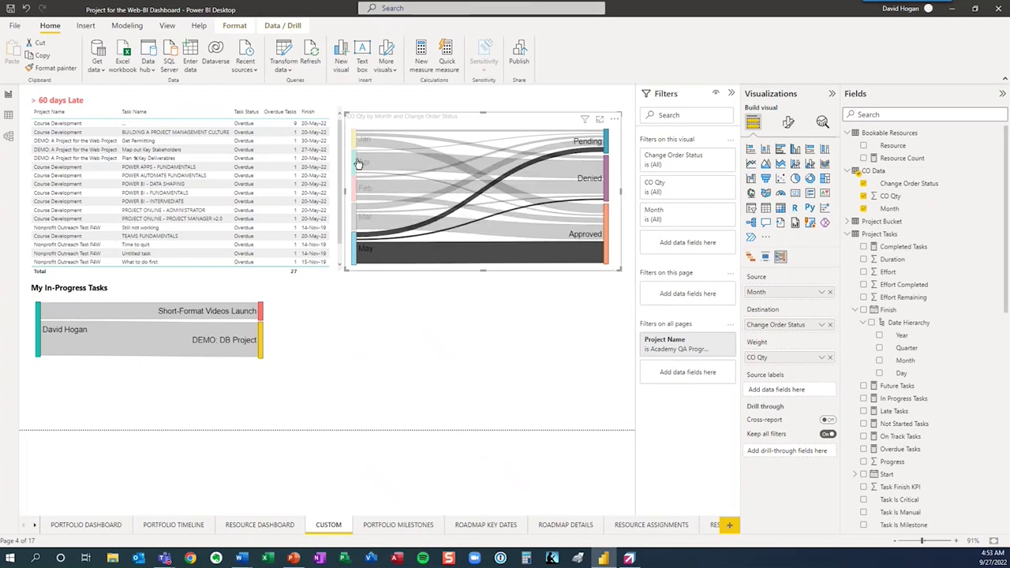
mouse_move(358, 164)
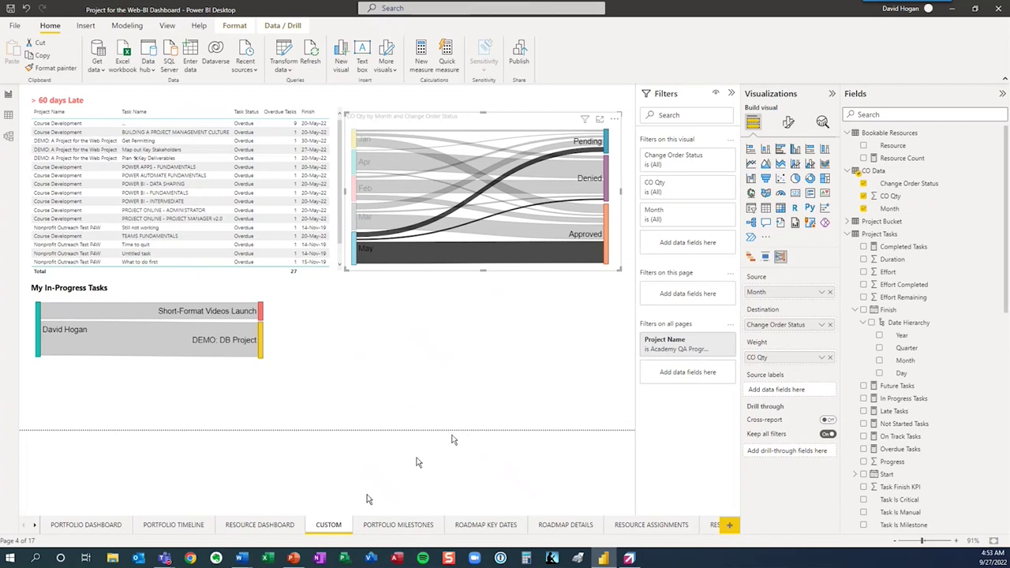
click(295, 560)
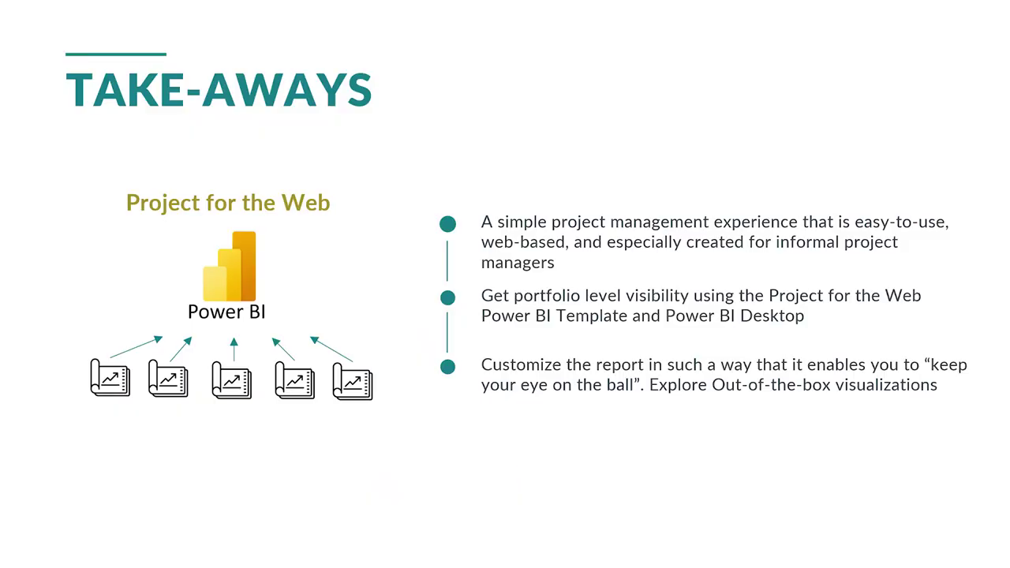